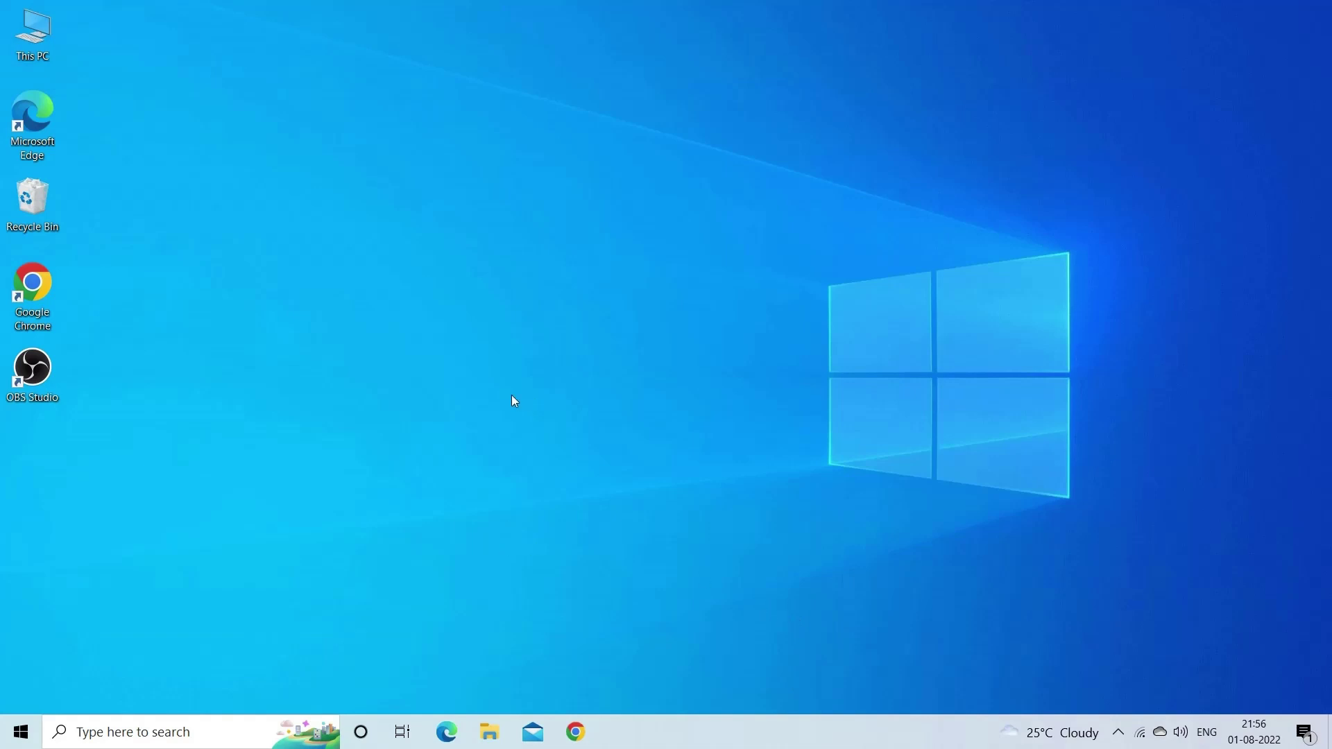
- Place the OBS Studio shortcut beside This PC and view its Shortcut tab's Advanced Properties
drag(33, 371, 97, 31)
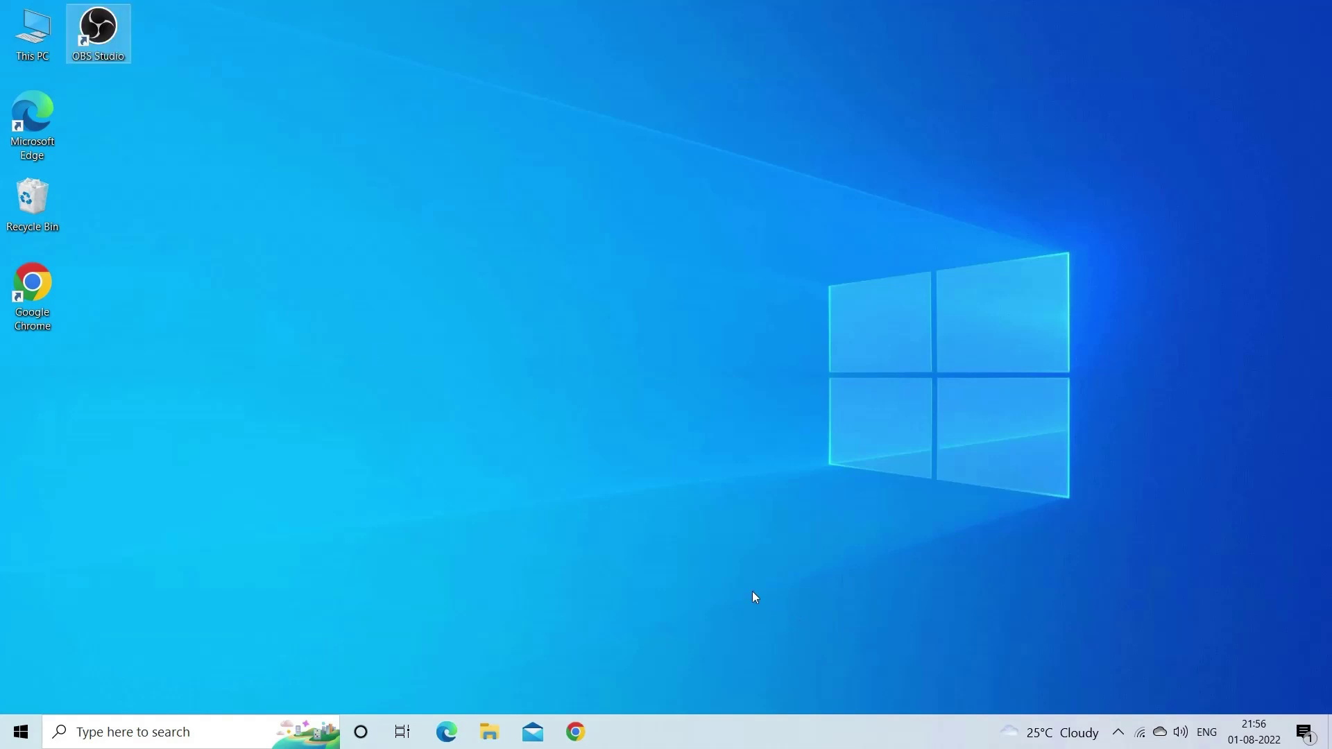
right_click(109, 36)
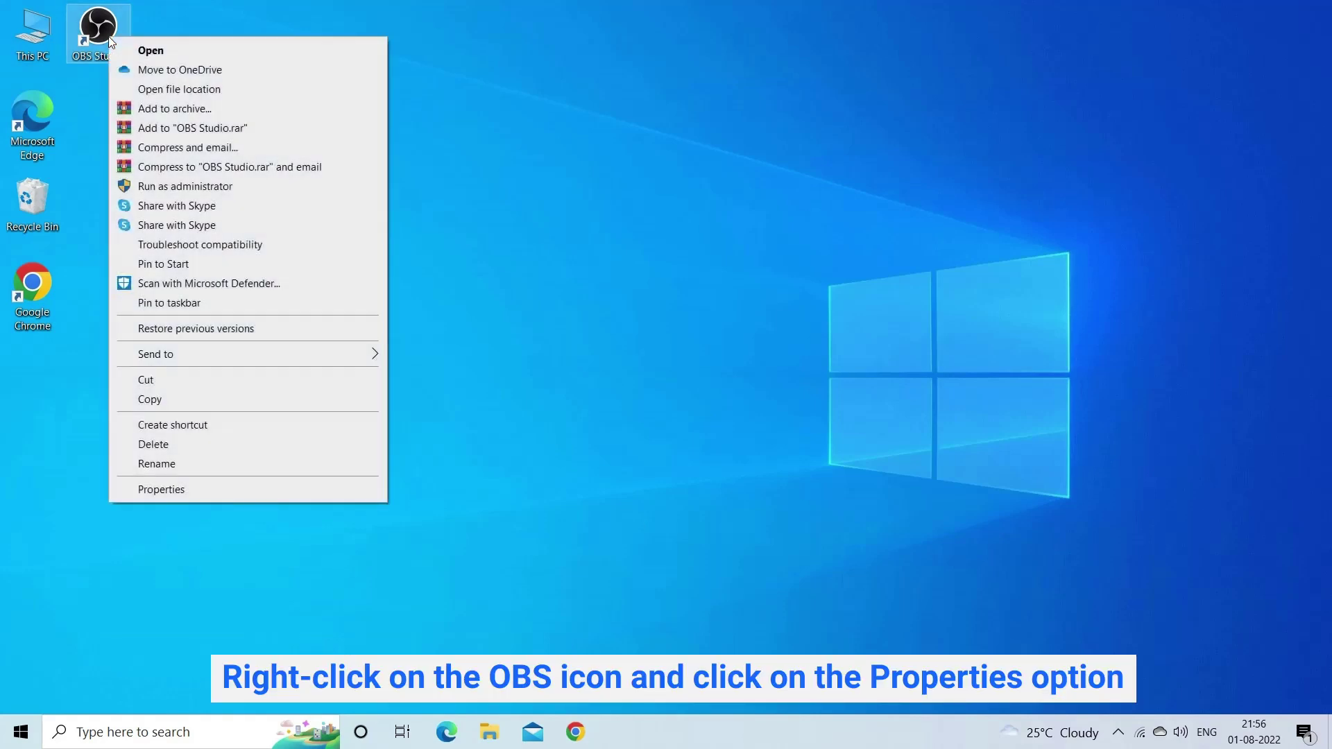
right_click(118, 53)
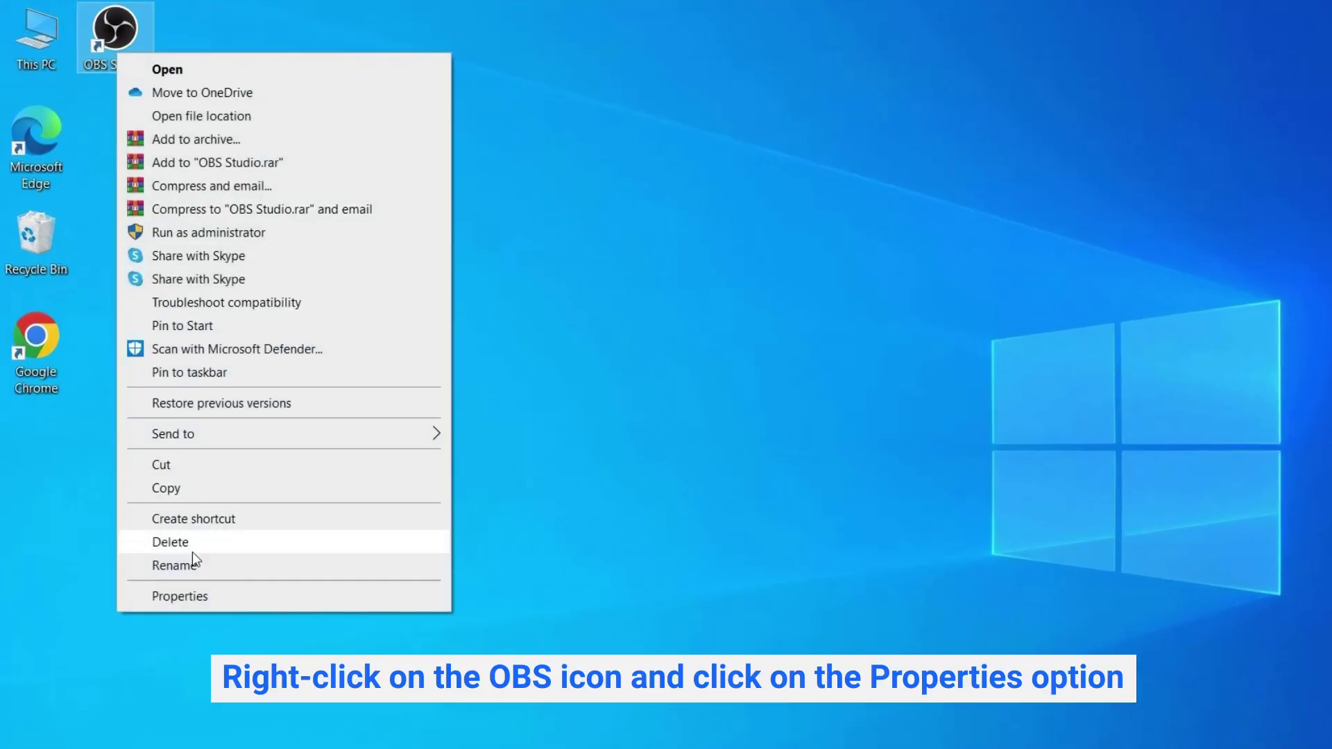
click(191, 596)
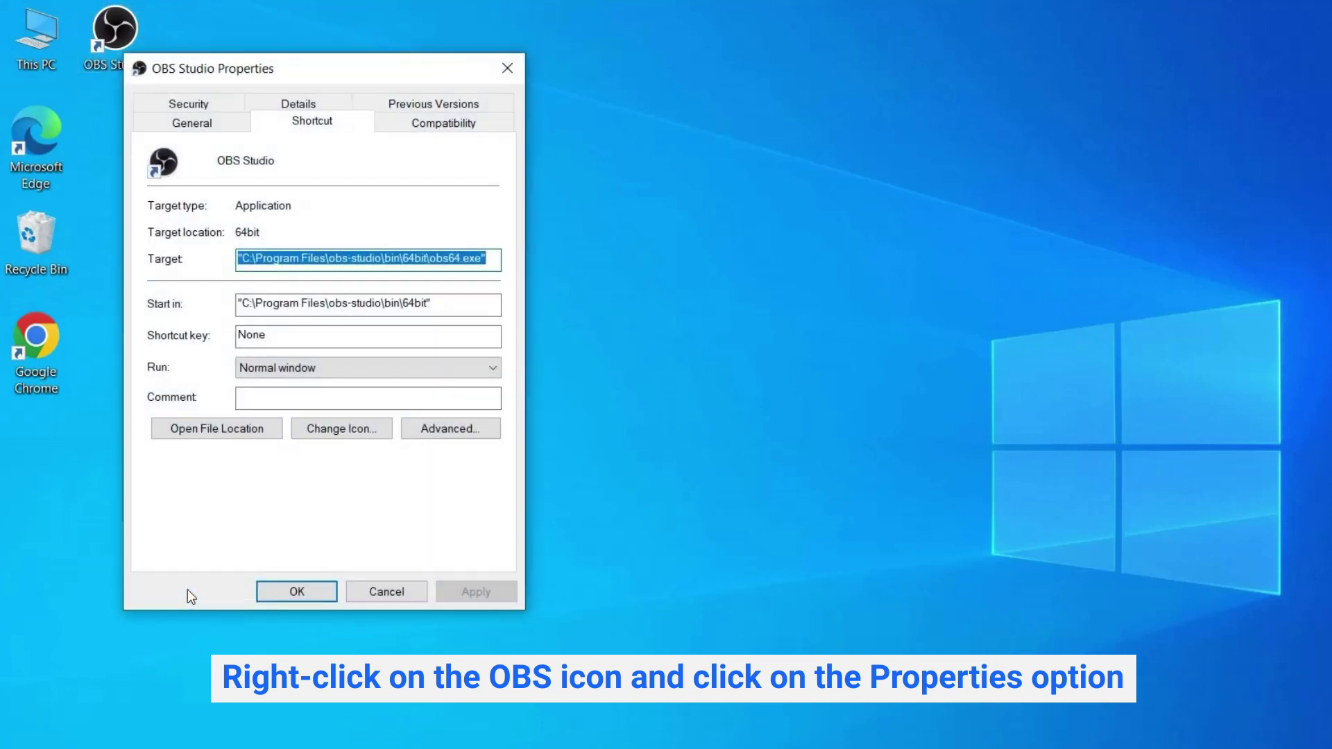
click(312, 121)
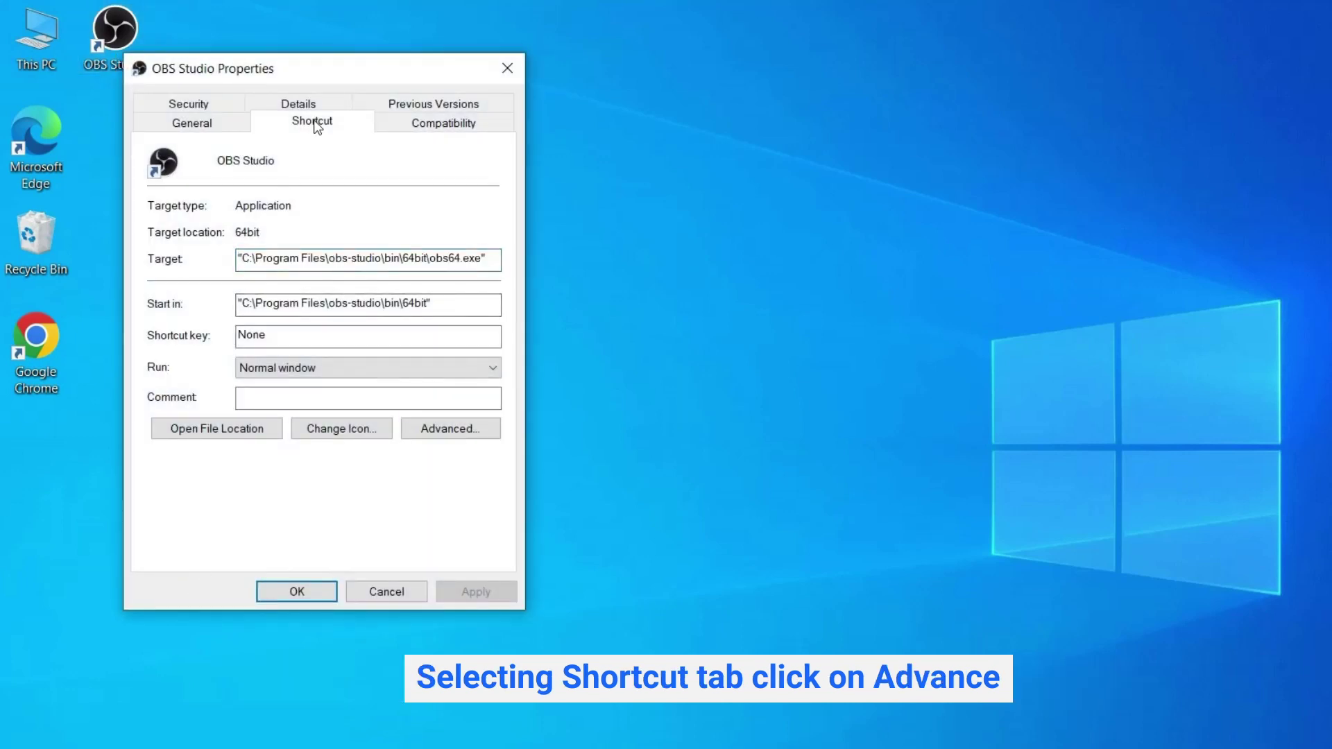
click(451, 424)
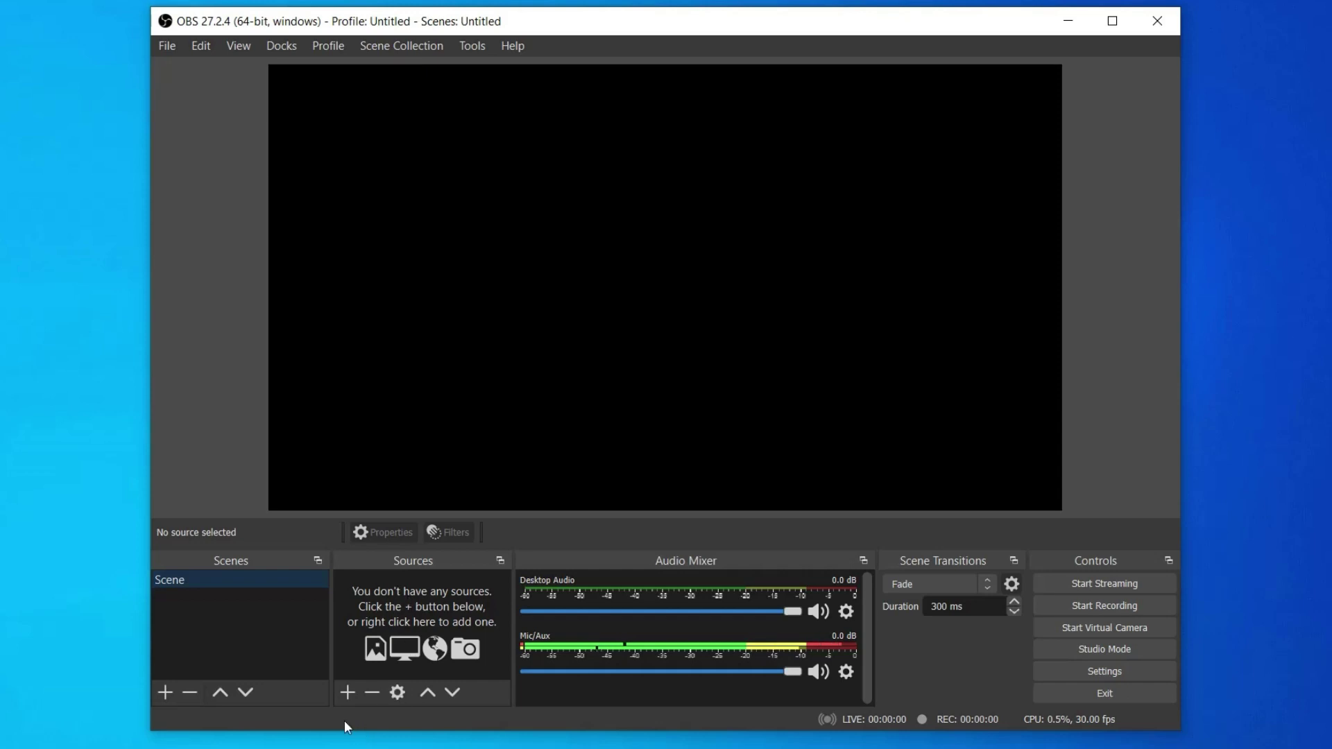
- Add a new Game Capture source to the Scene, keeping its default name
click(349, 692)
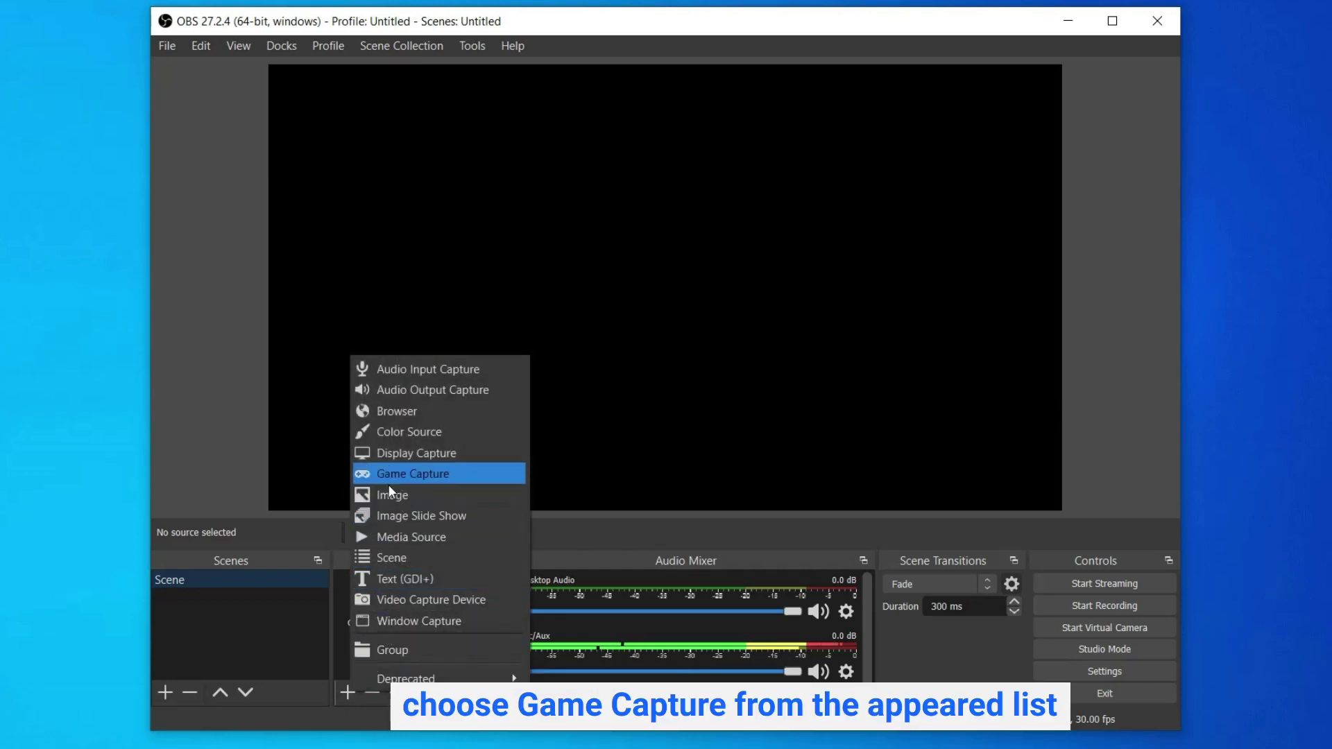
click(444, 473)
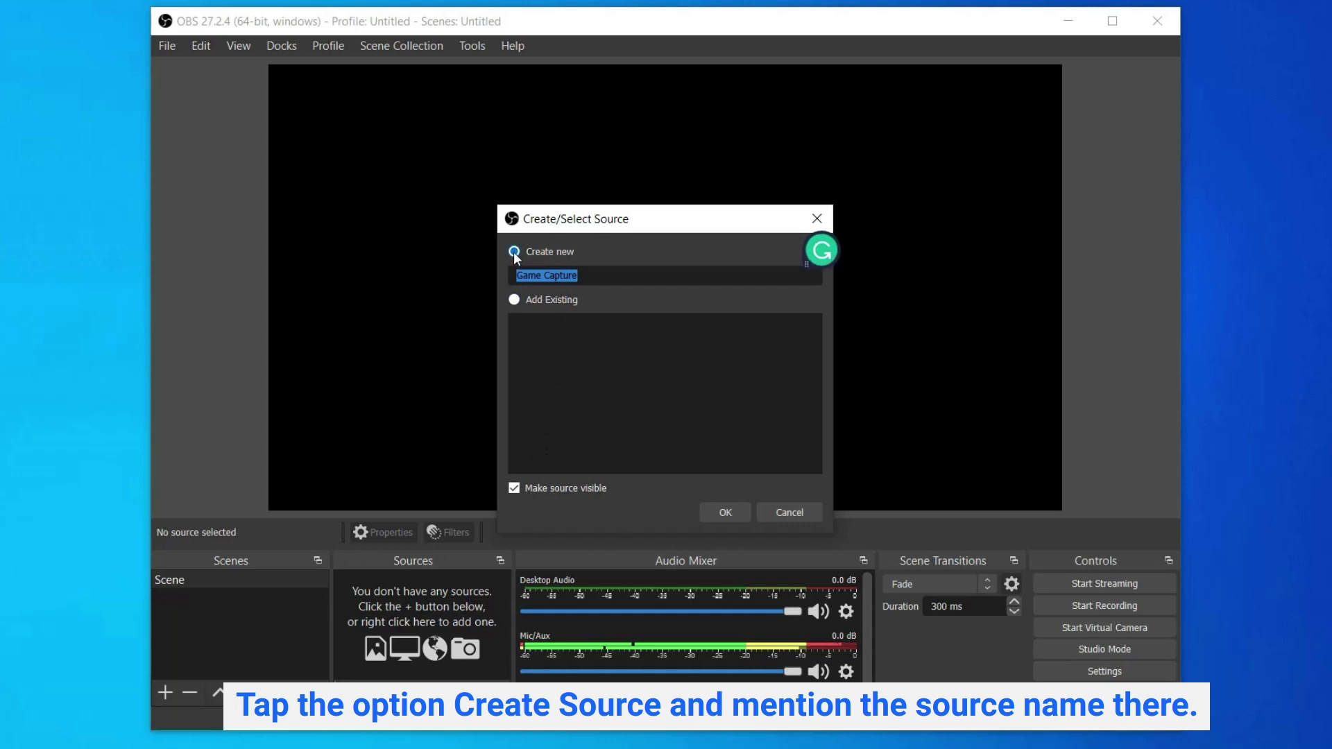
click(547, 252)
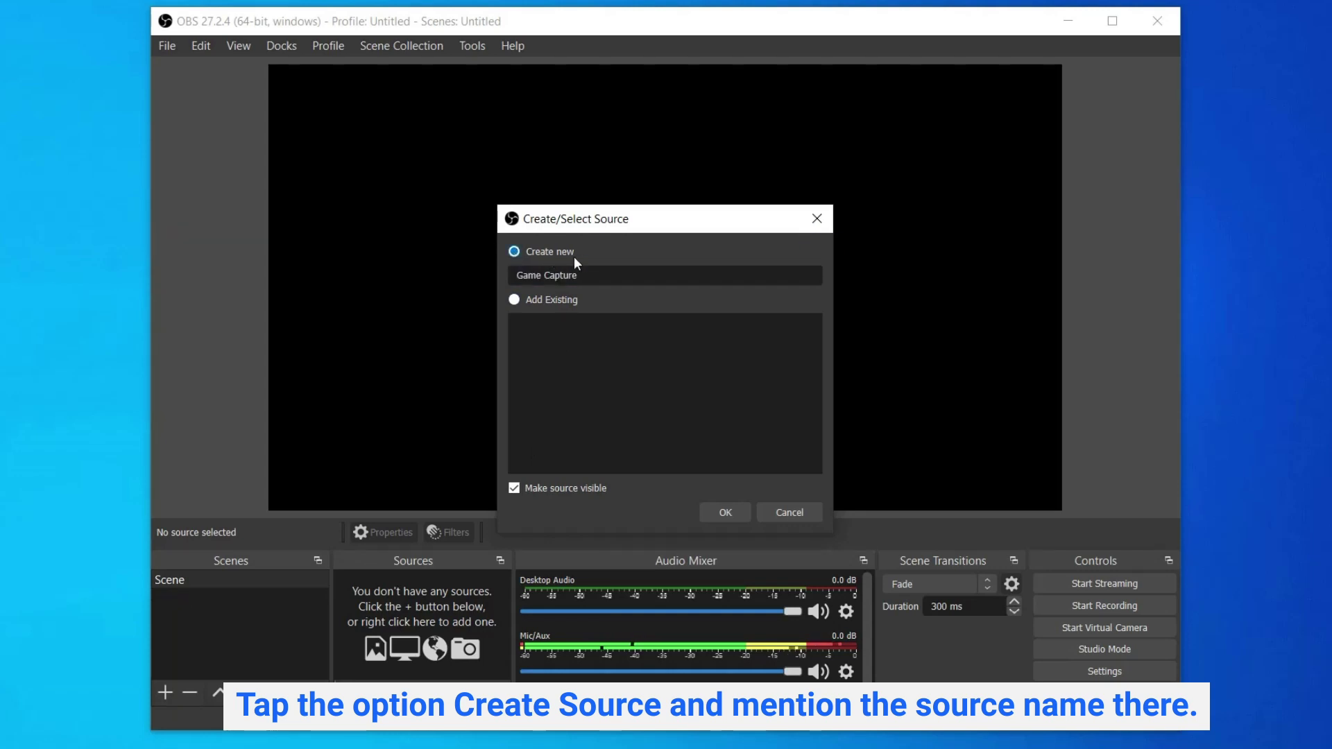
click(569, 275)
click(521, 254)
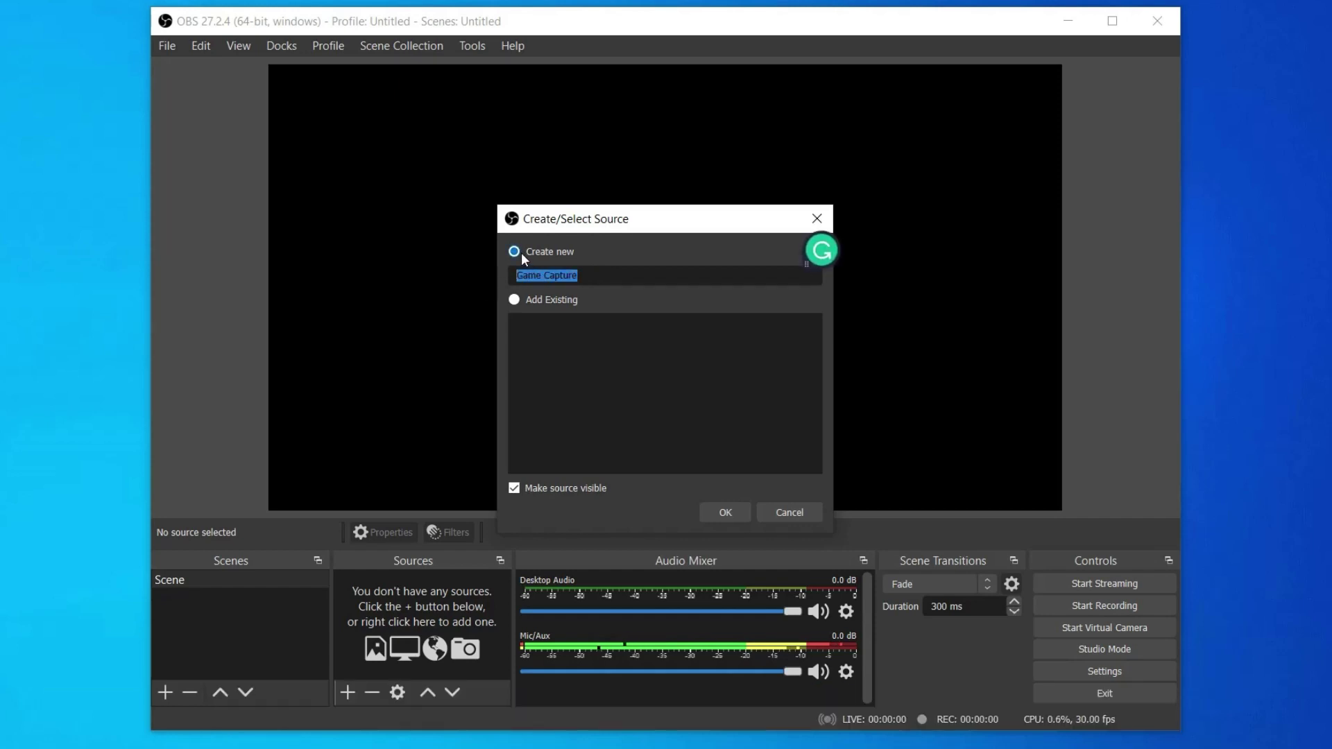
key(Return)
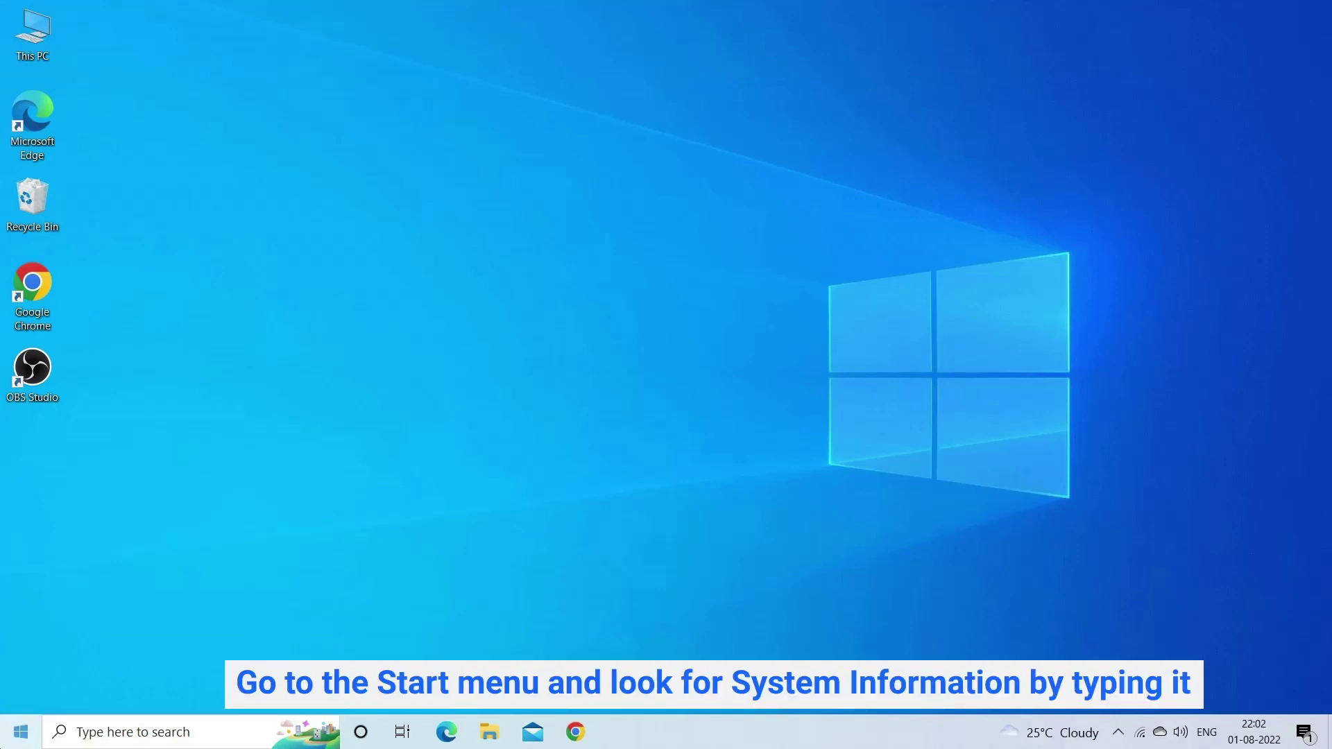
- Find System Information through a Start search for 'system' and confirm System Type is x64-based PC
click(21, 731)
text(system)
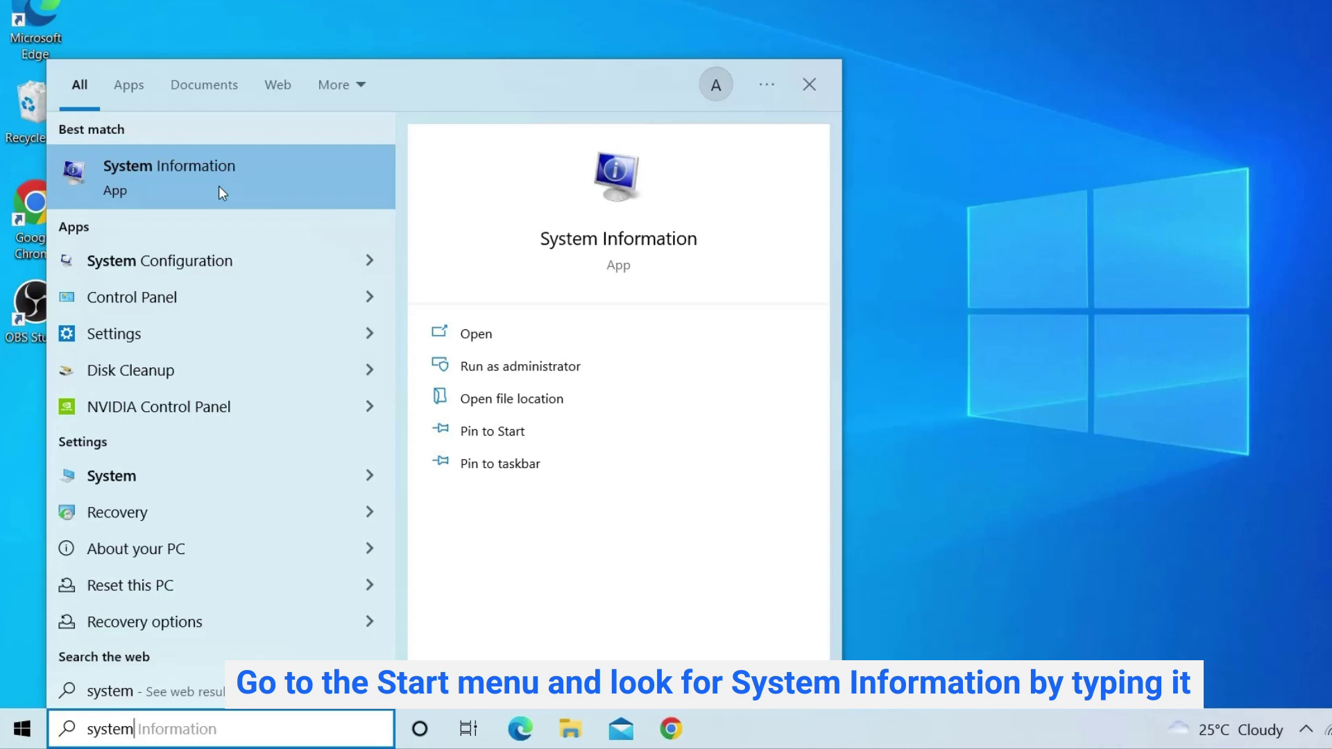
click(220, 191)
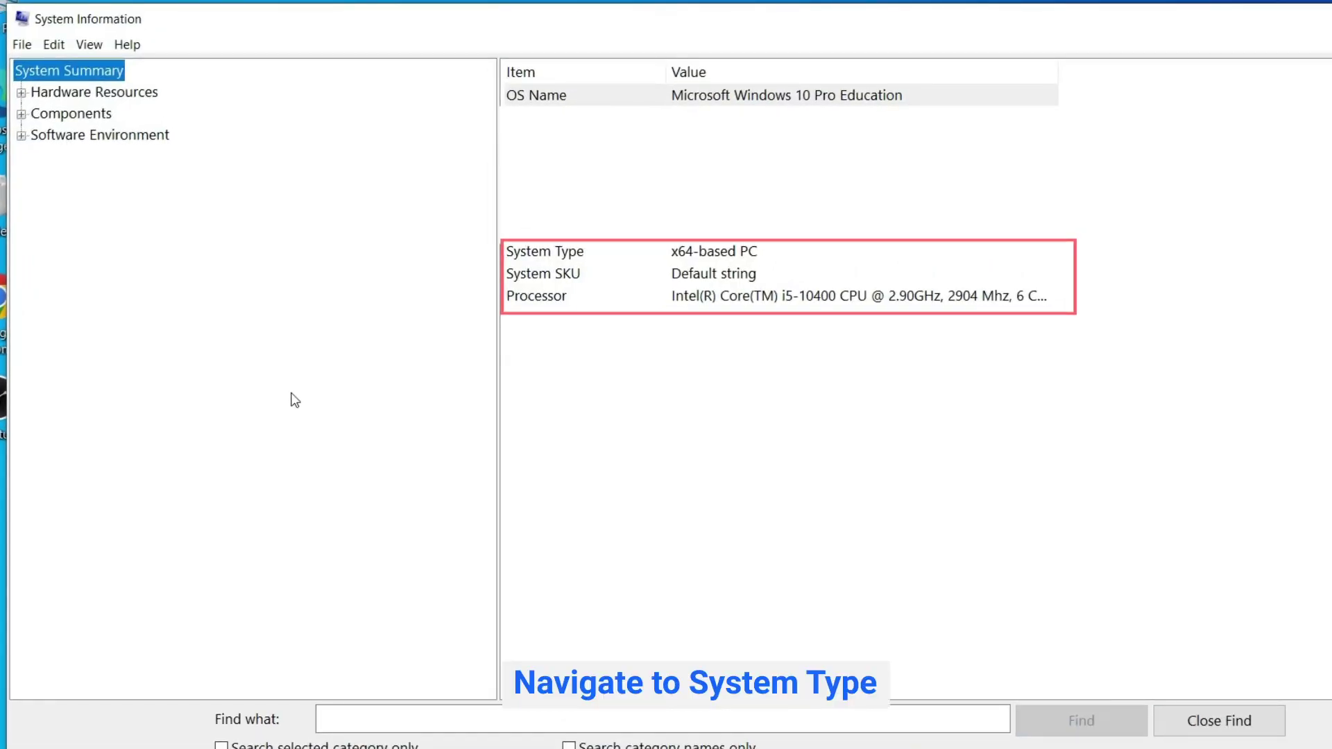
click(580, 253)
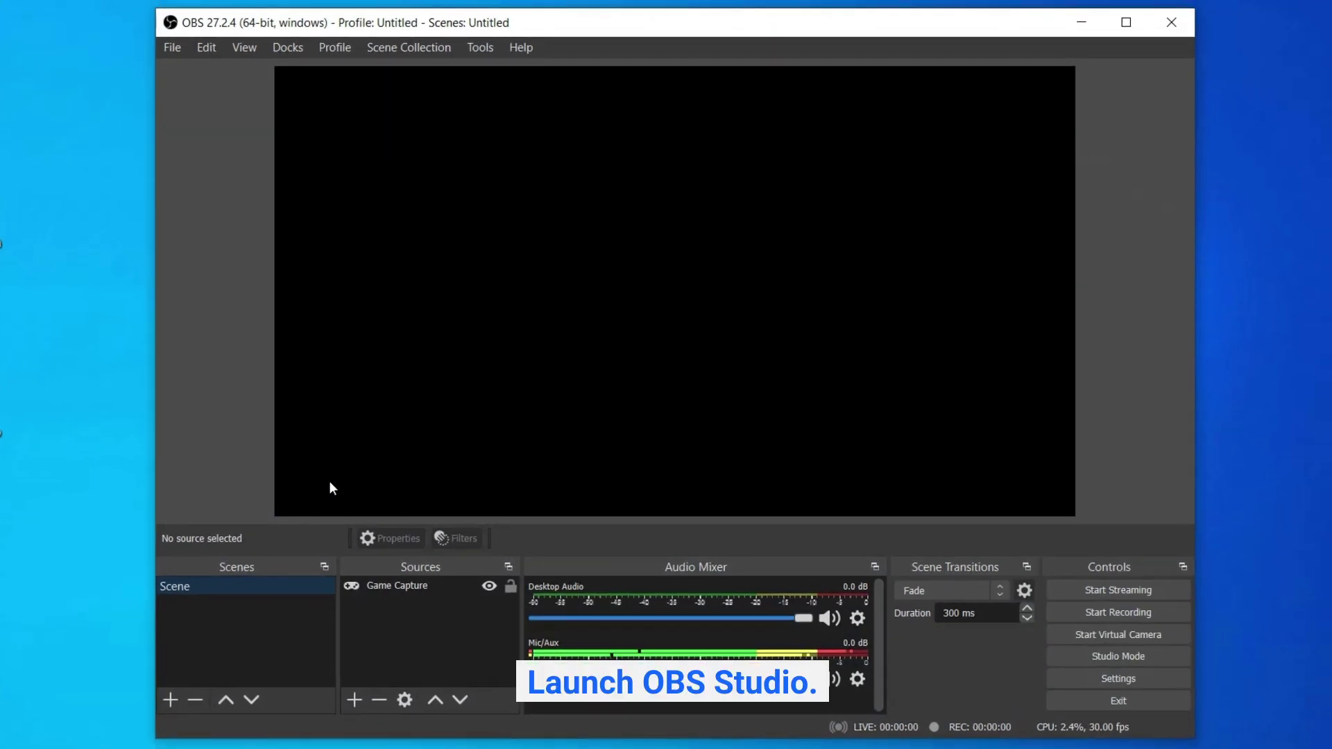
- Confirm in Help > About that OBS is version 27.2.4 (64 bit), then close OBS
click(521, 47)
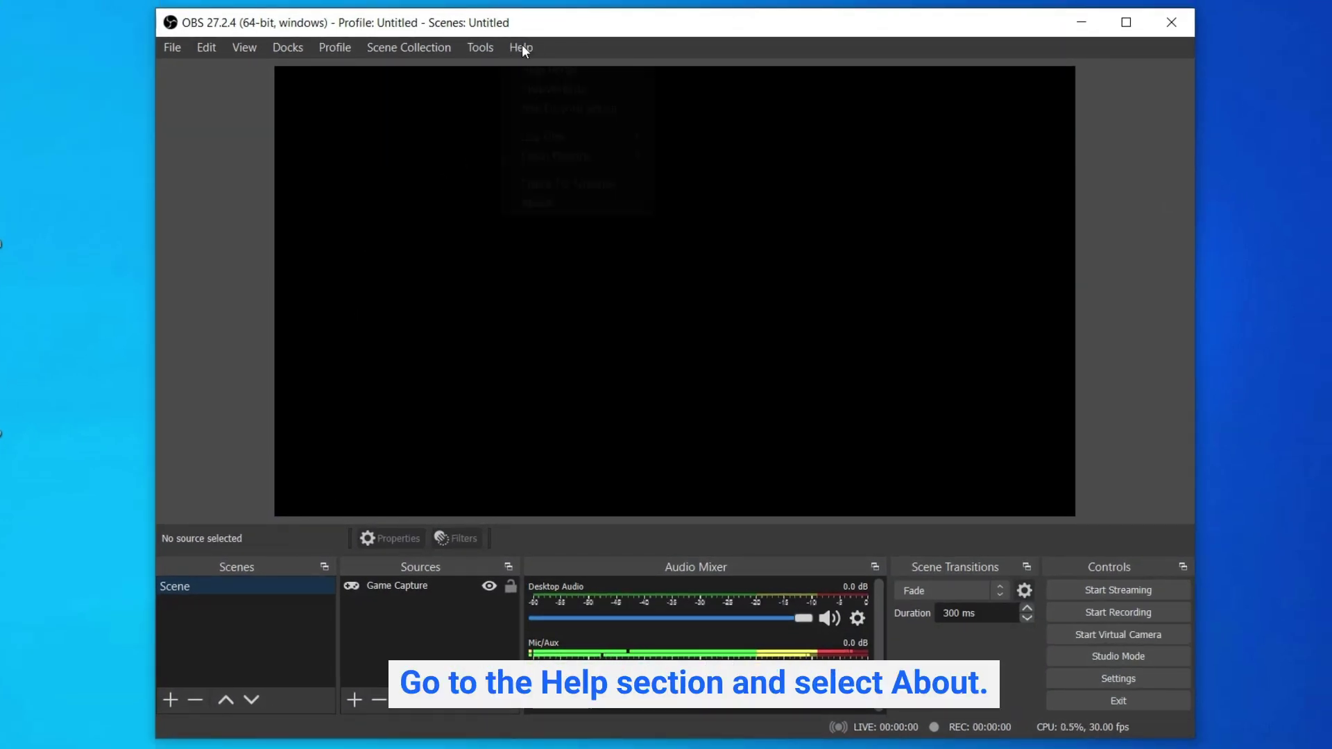
click(535, 202)
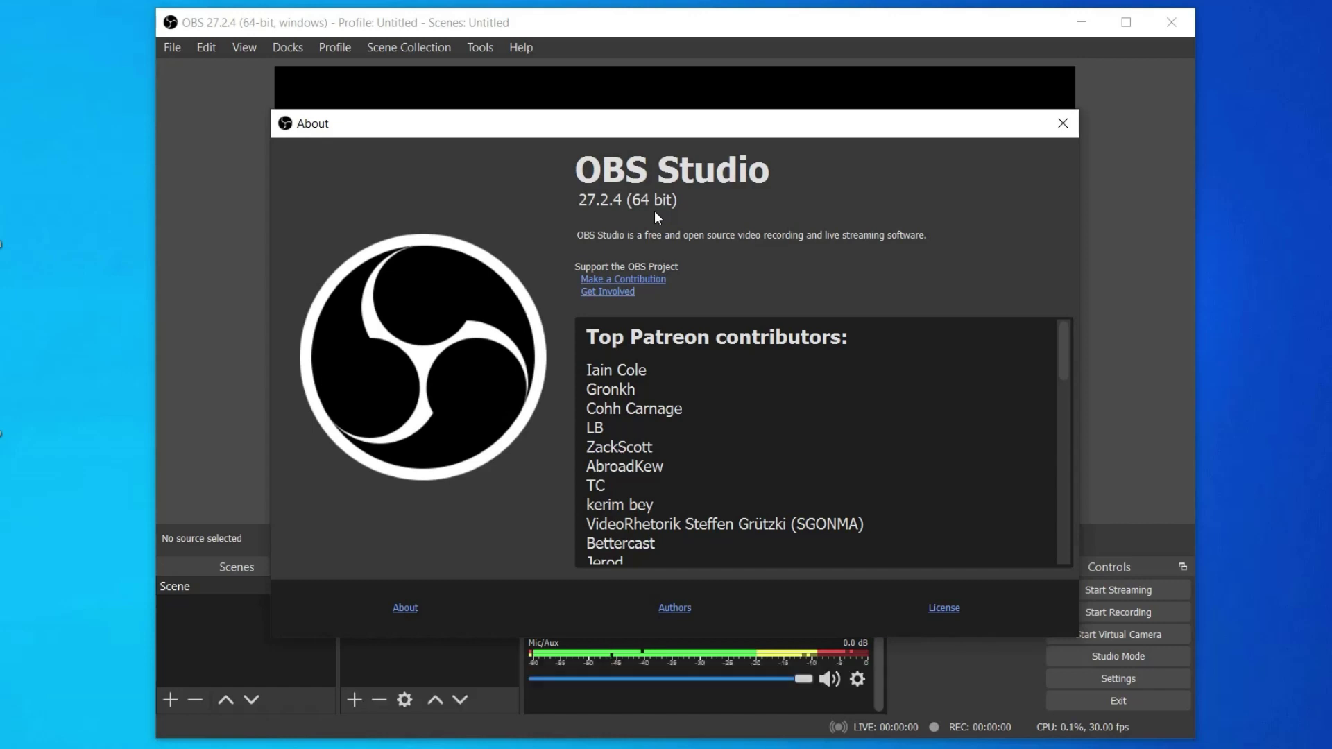
click(1062, 123)
click(1175, 23)
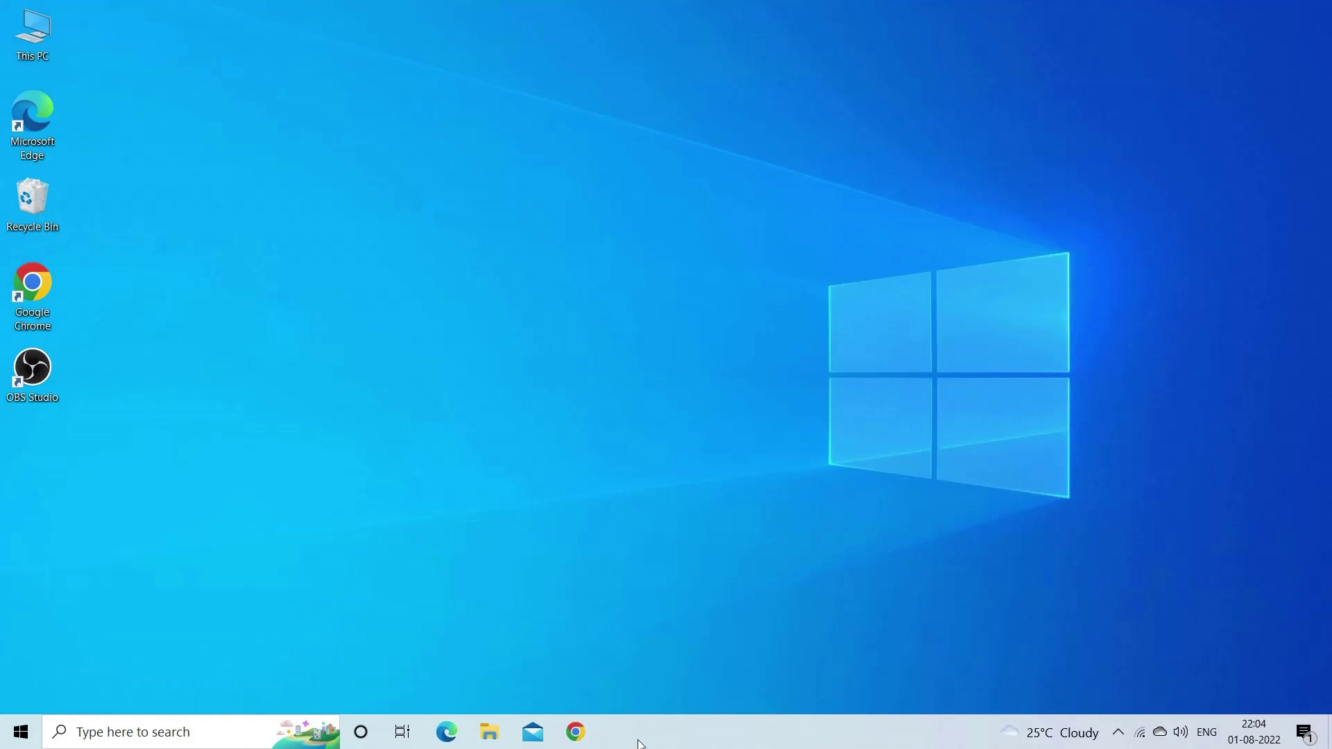
- Set the OBS Studio shortcut to run in Windows 8 compatibility mode and save it
right_click(33, 370)
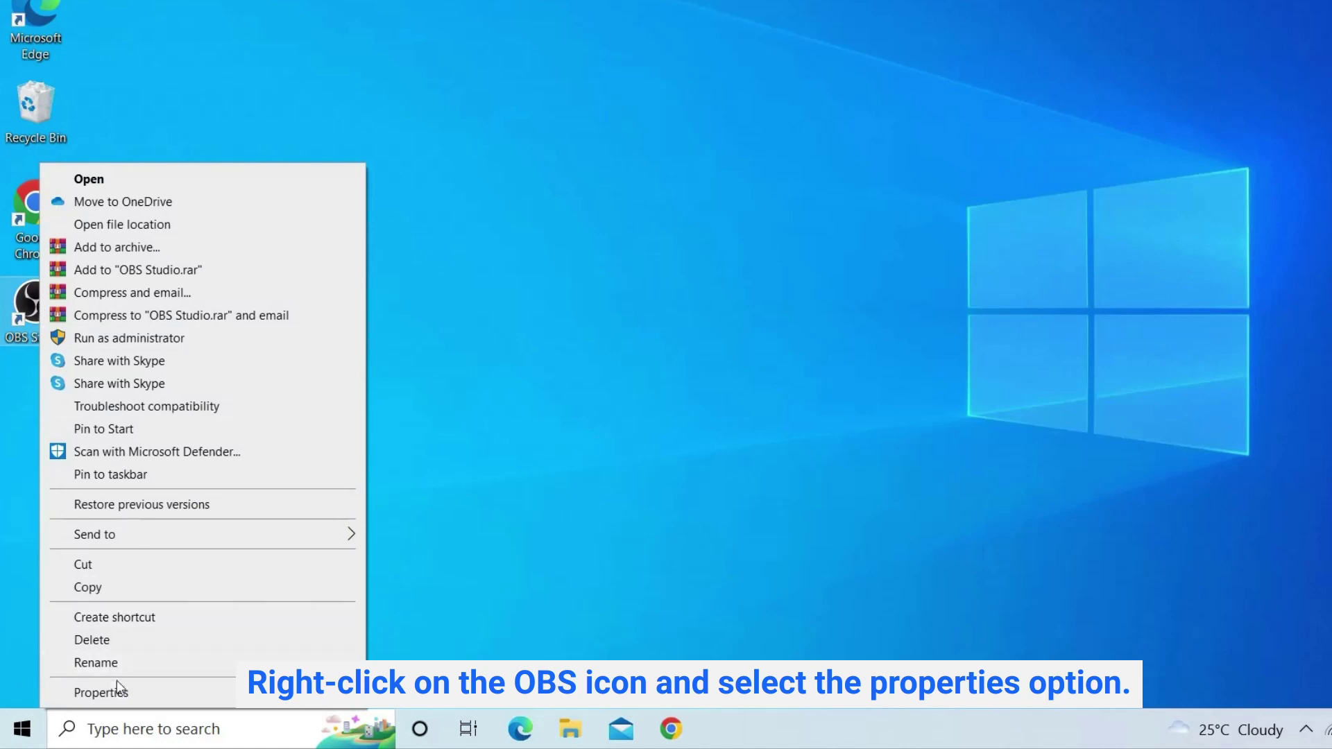
click(101, 692)
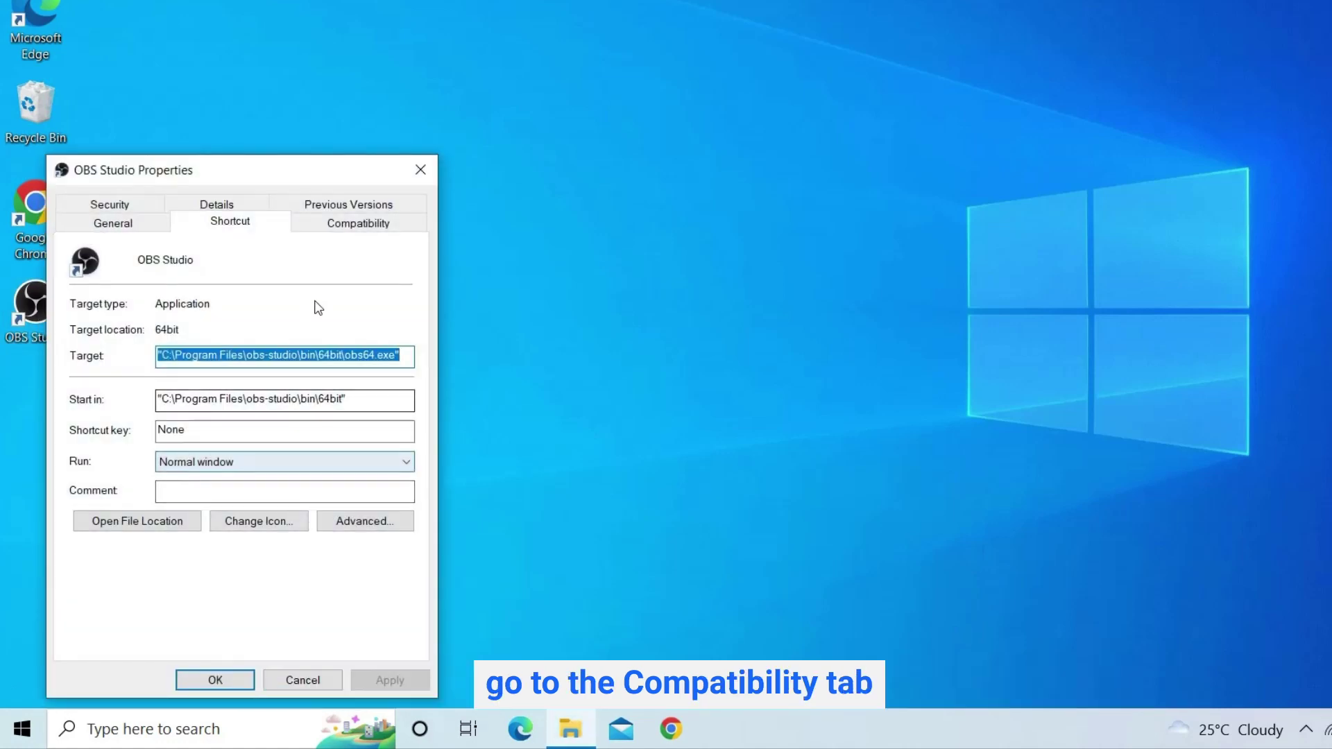
click(353, 227)
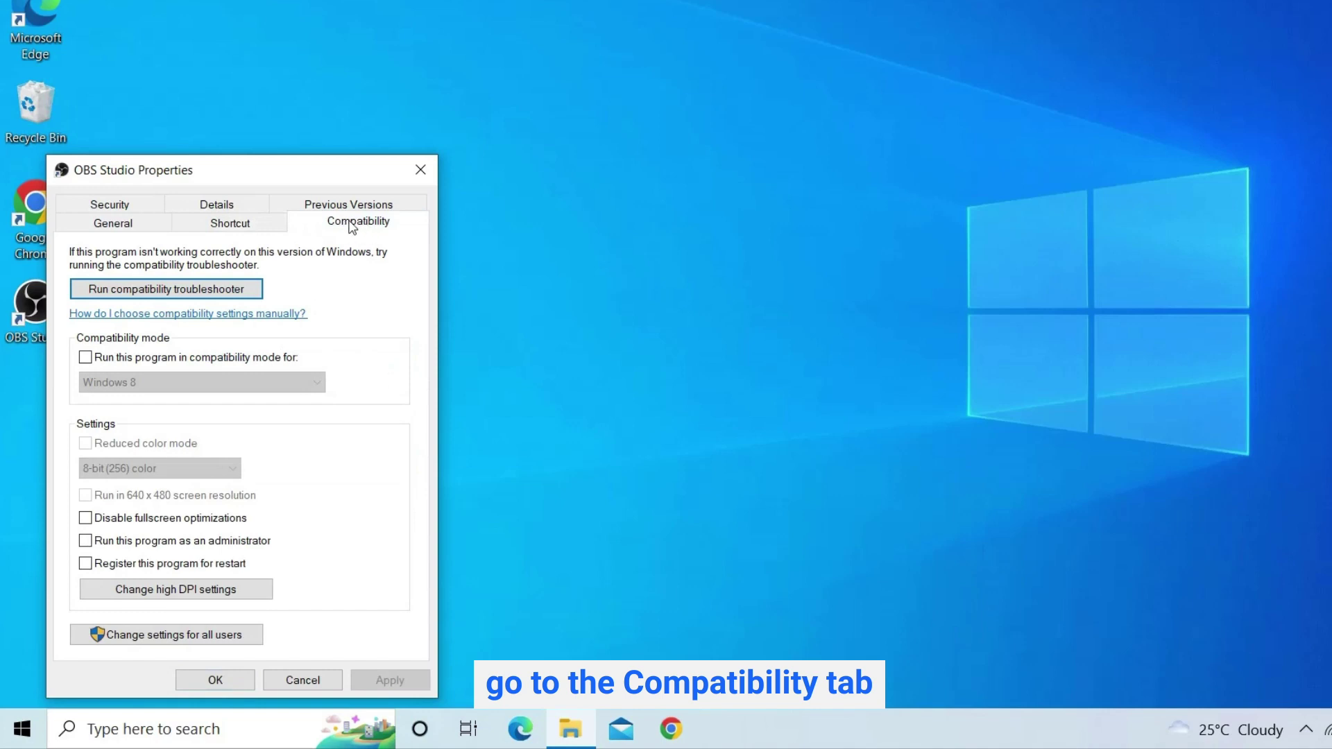
click(85, 358)
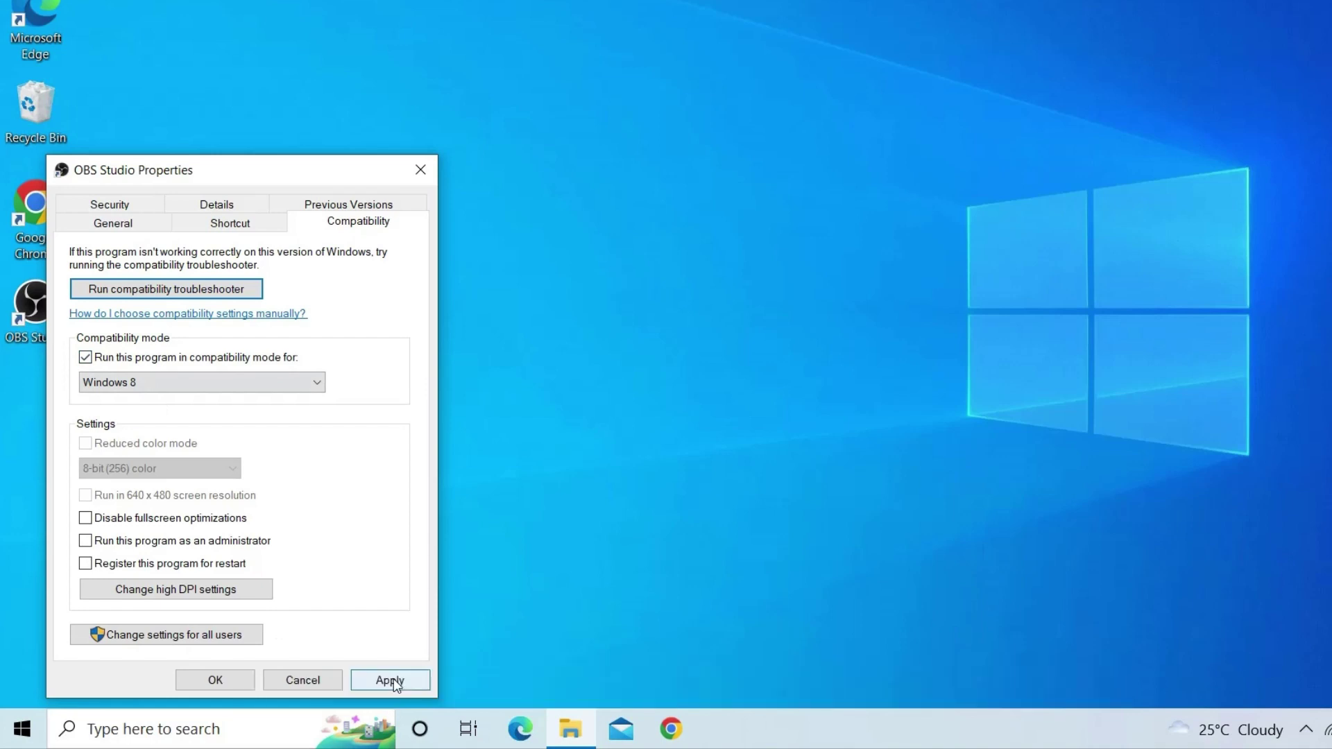
click(241, 682)
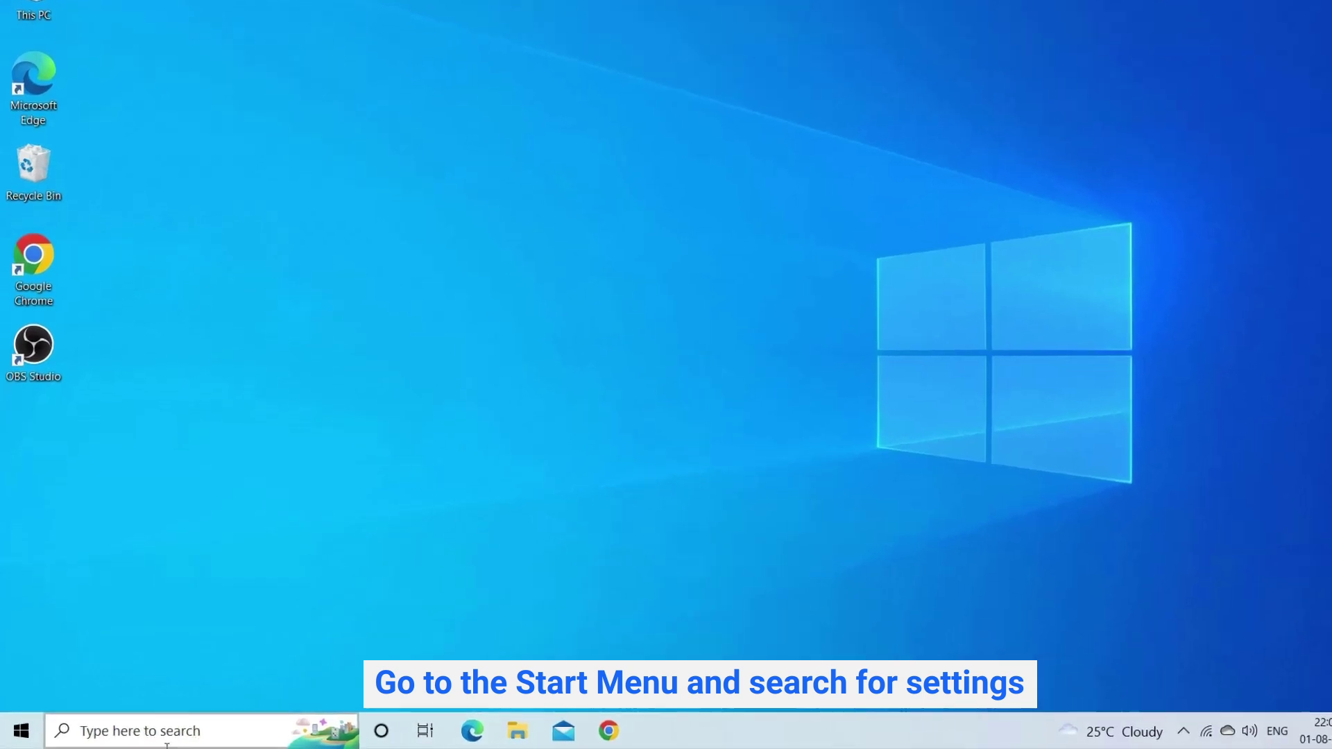
- Find Settings with a Start search for 'setting' and switch Game Mode off under Gaming
click(167, 744)
text(se)
text(tting)
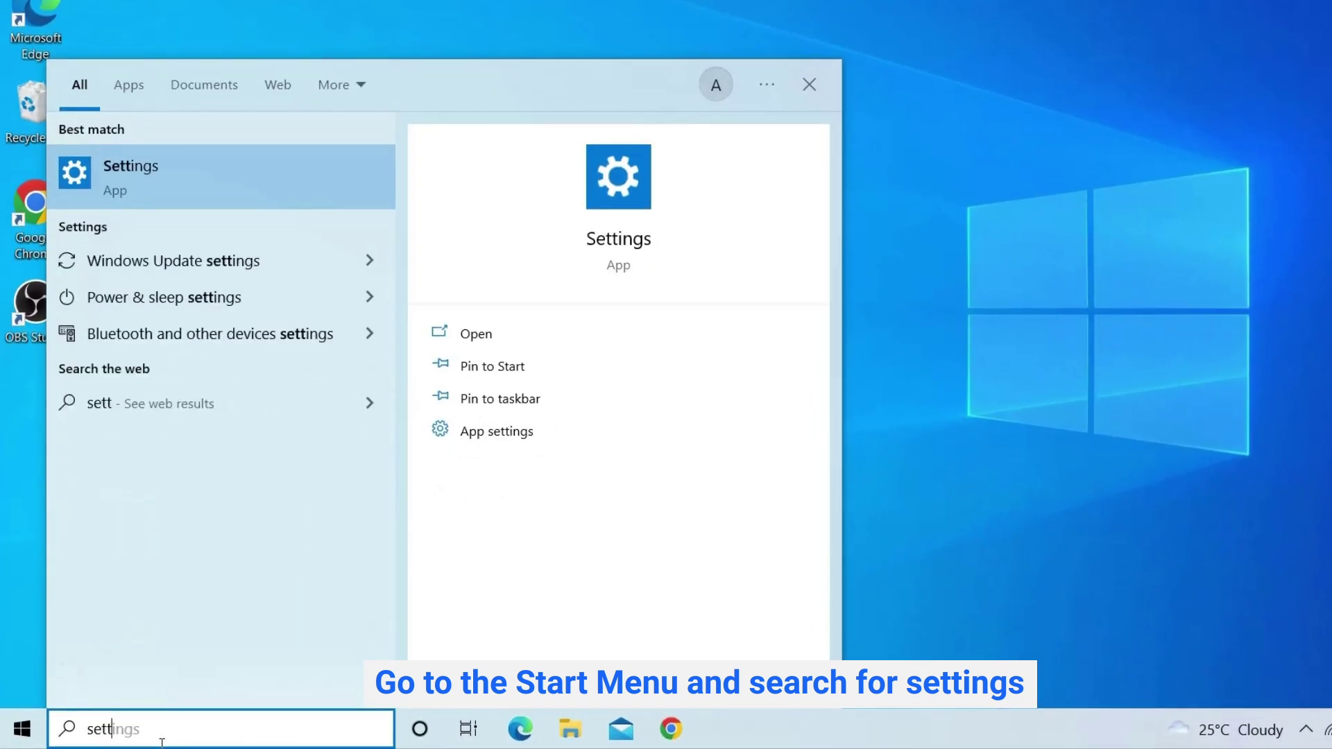
click(160, 171)
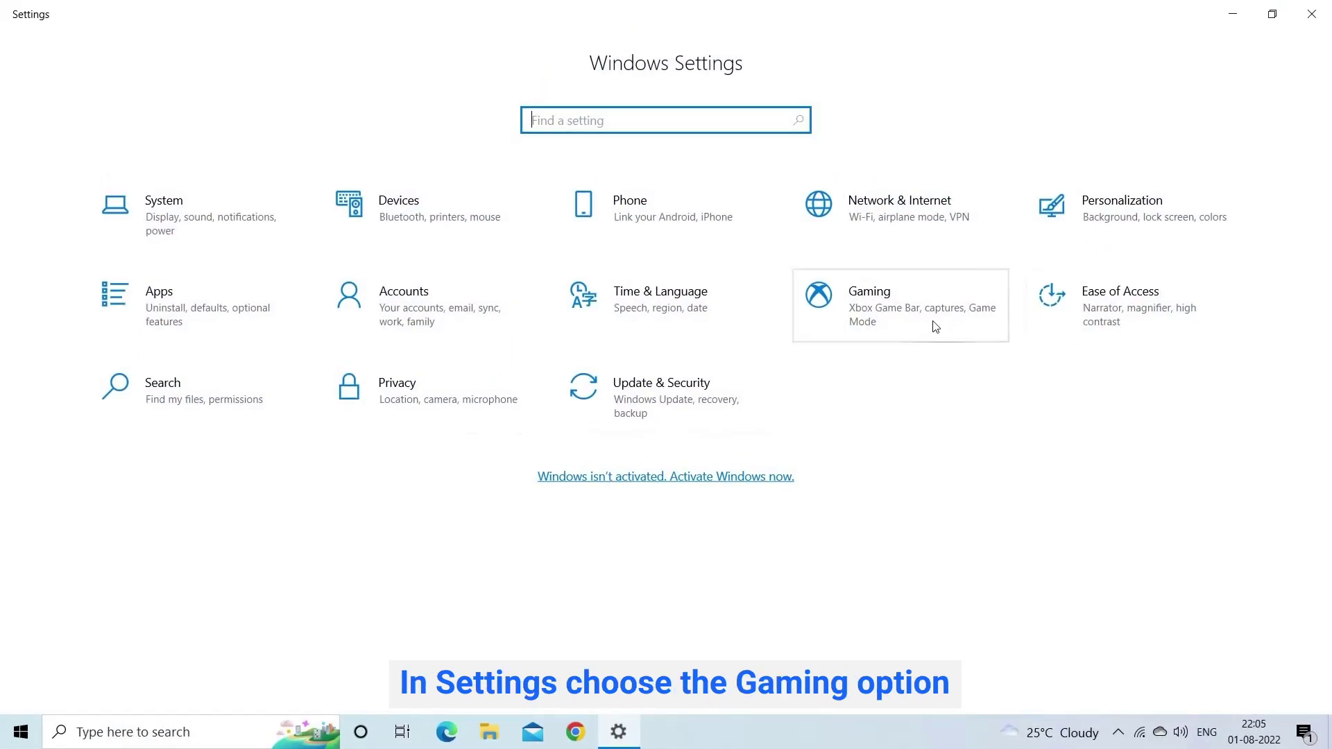
click(936, 326)
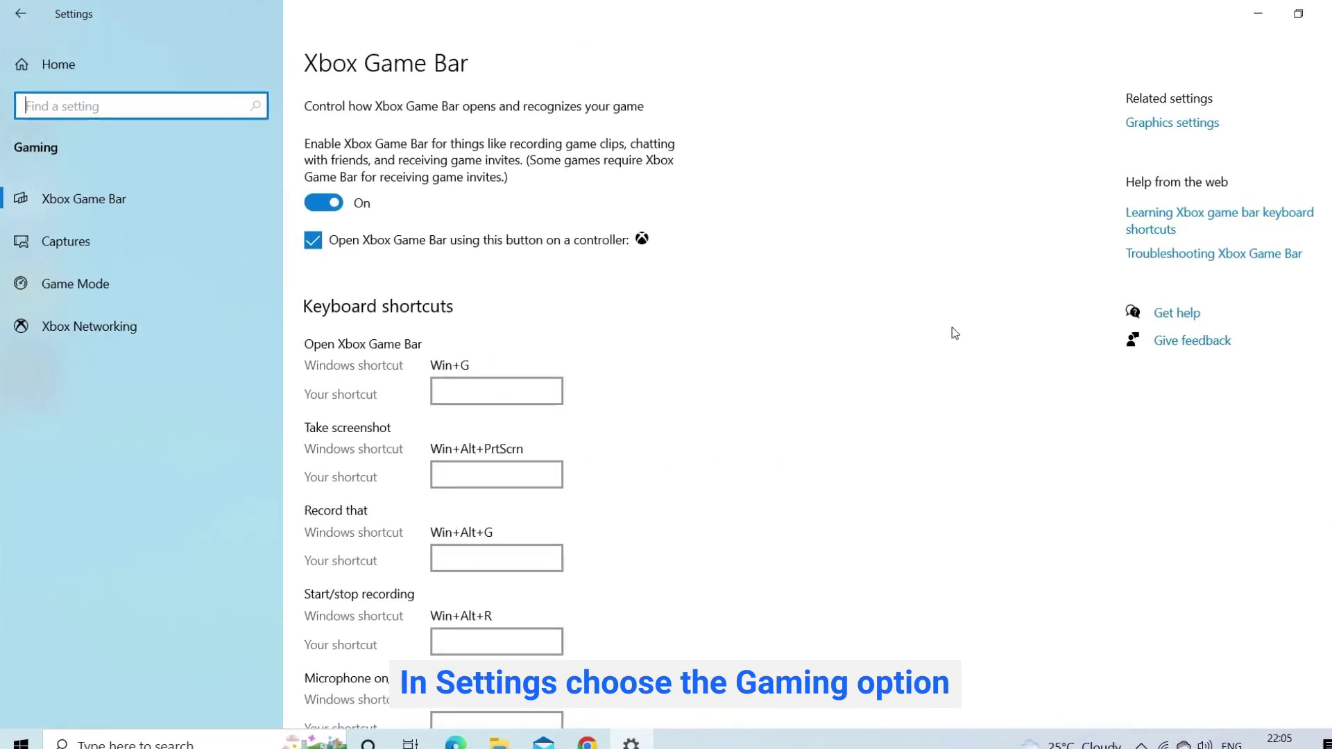
click(94, 290)
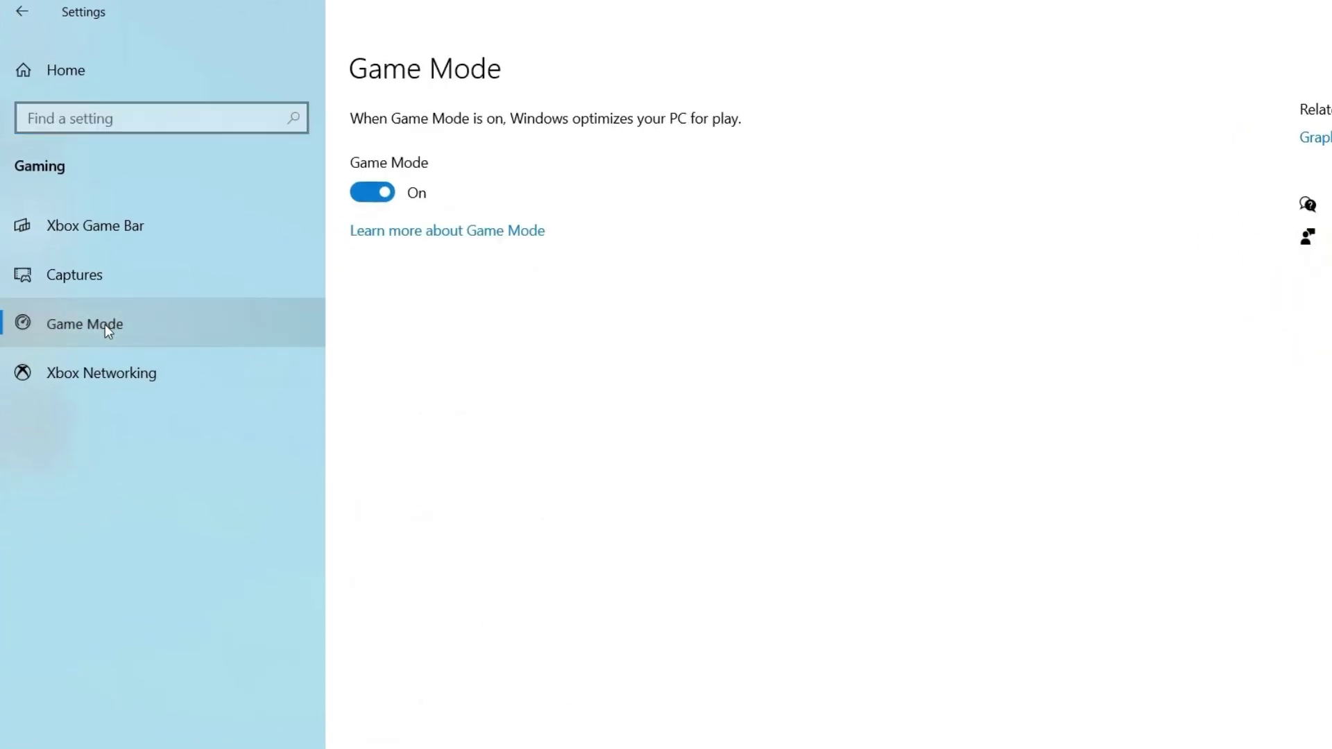
click(369, 195)
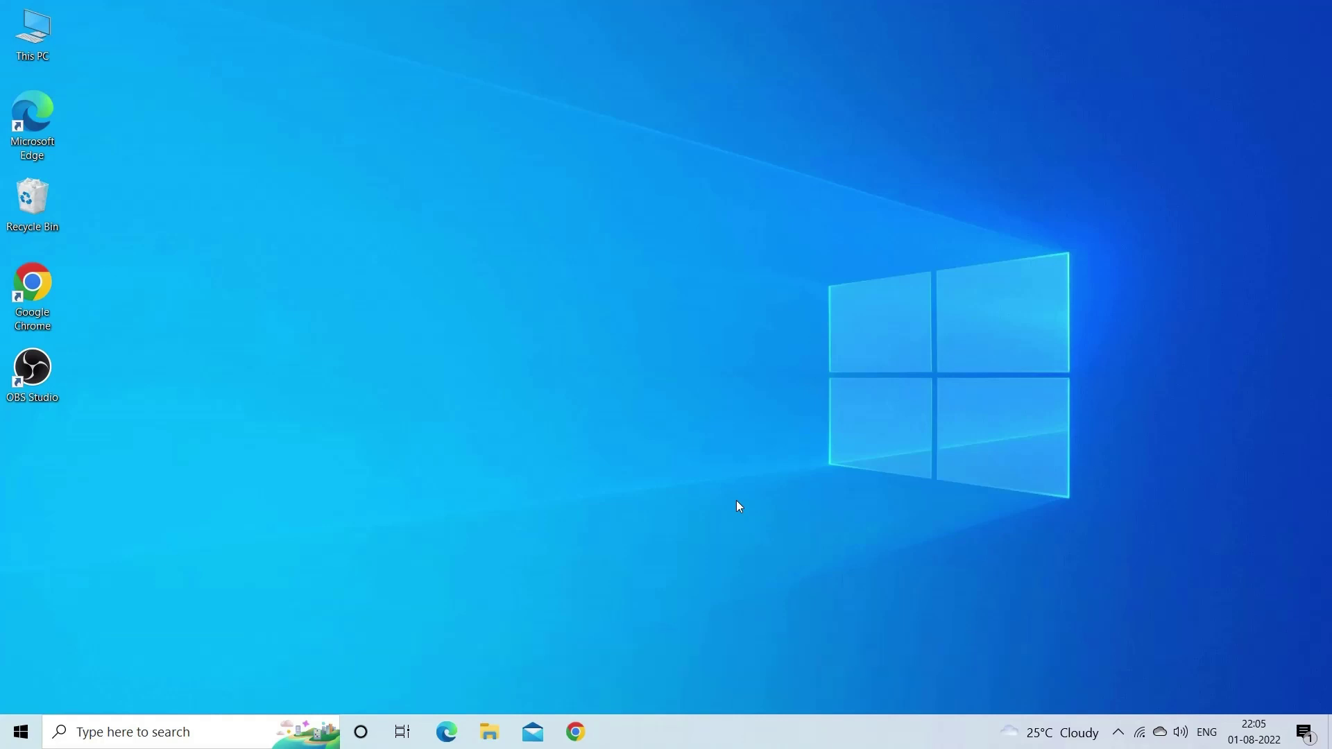
- Relaunch OBS Studio, run Help > Check For Updates, and dismiss the 'No updates available' message
double_click(33, 371)
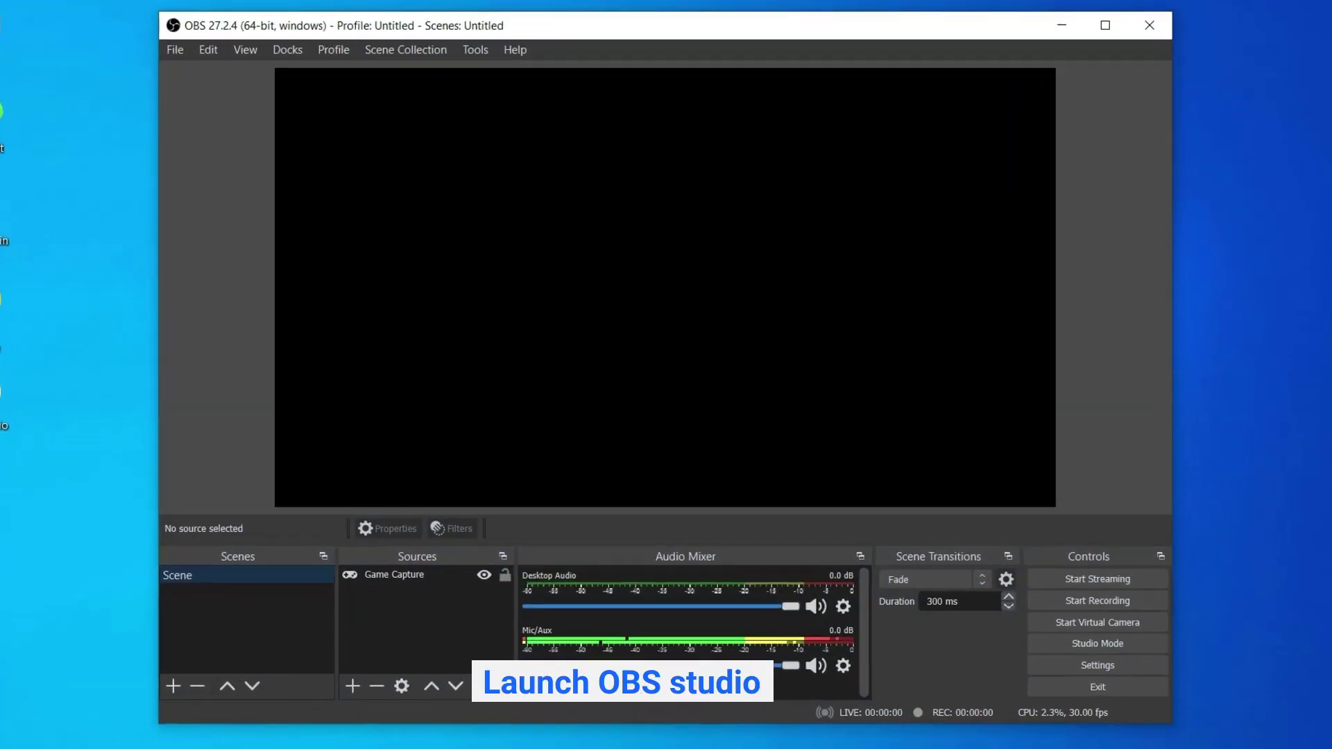
click(516, 48)
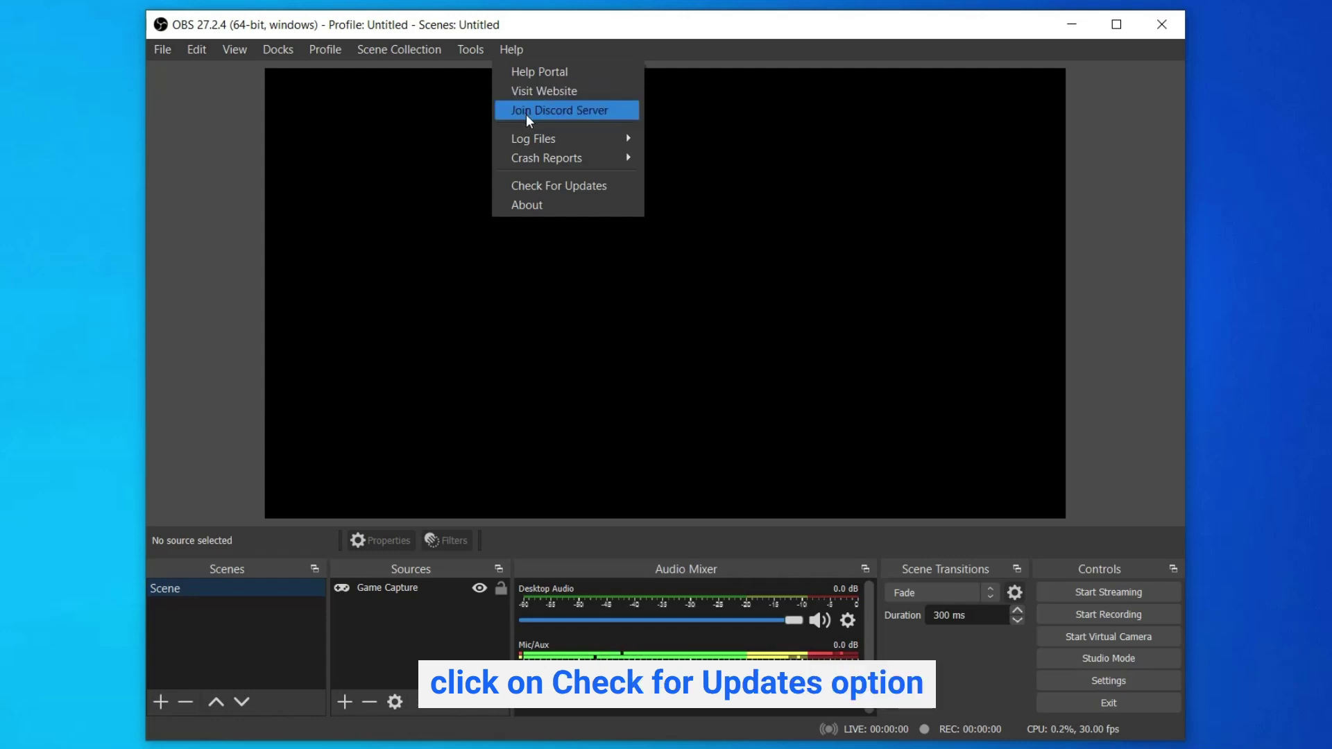
click(553, 185)
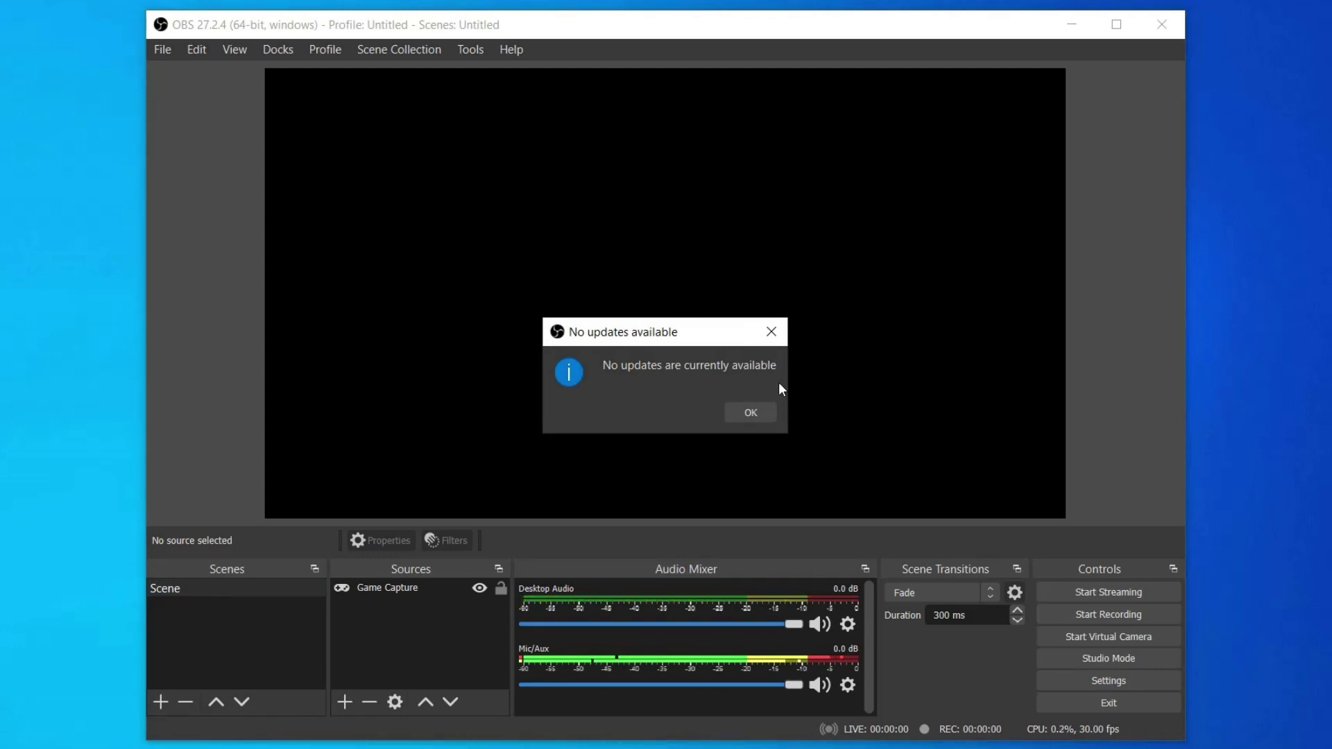
click(750, 413)
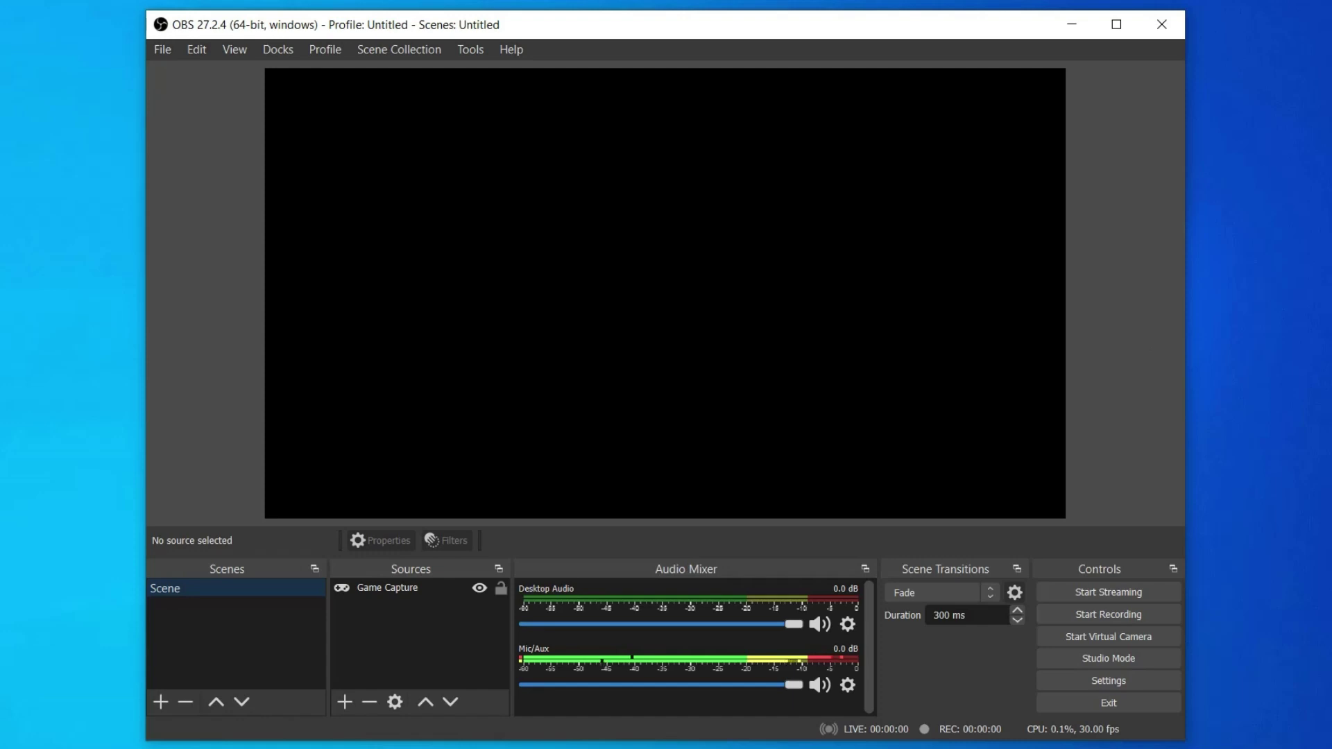